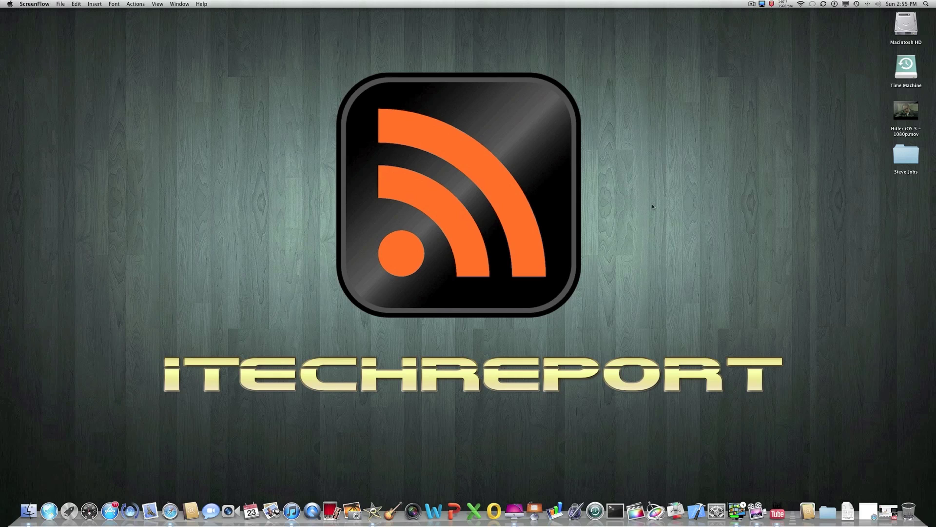
- Launch Get Tube from the Dock so its YouTube browsing window opens
click(768, 509)
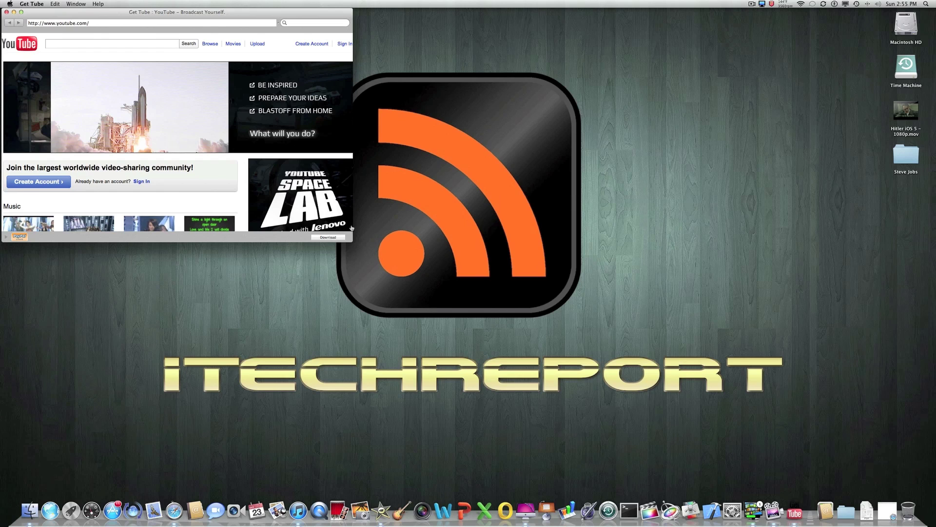
drag(352, 239, 365, 246)
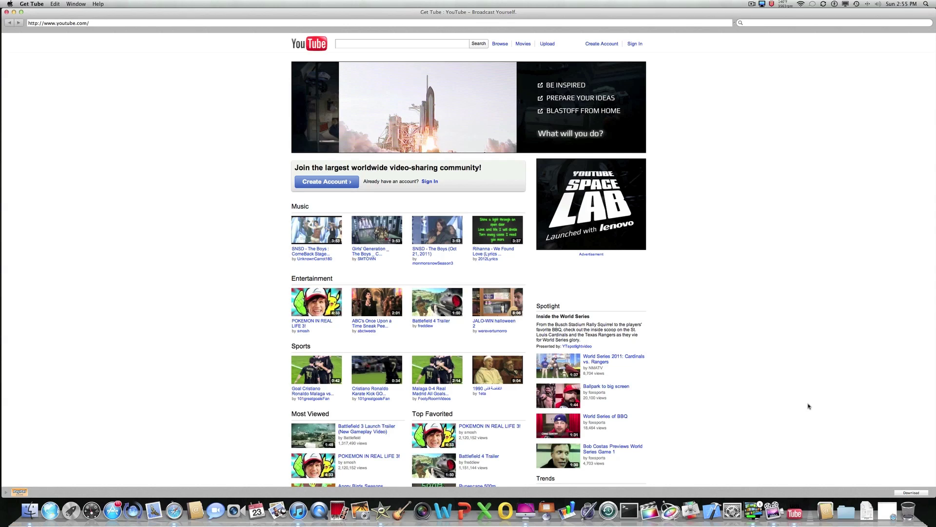
click(424, 45)
text(apple)
key(Return)
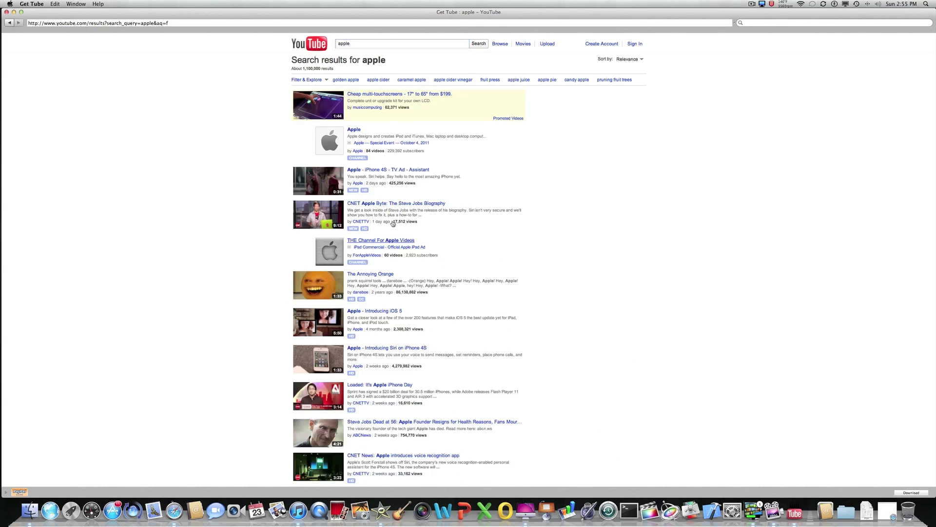
click(354, 130)
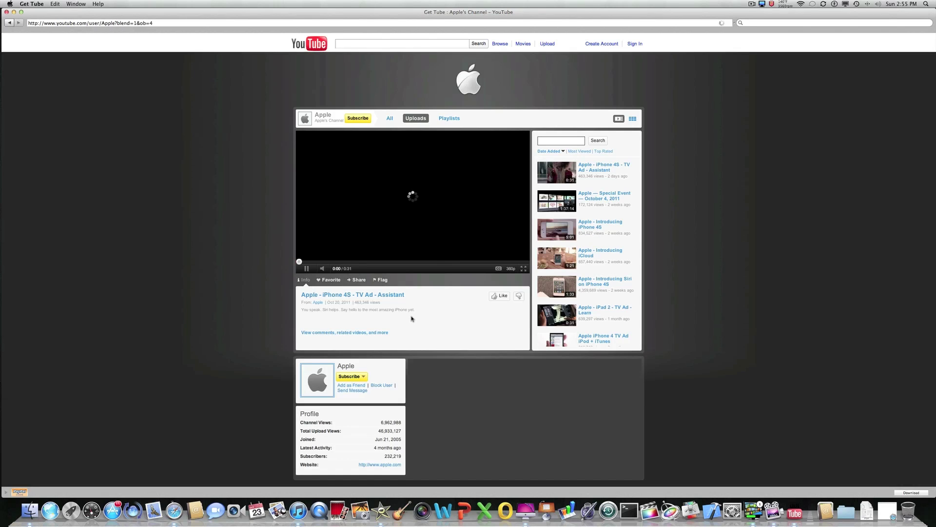
- Open the iPhone 4S Assistant ad, pause playback and switch quality to 720p
click(390, 298)
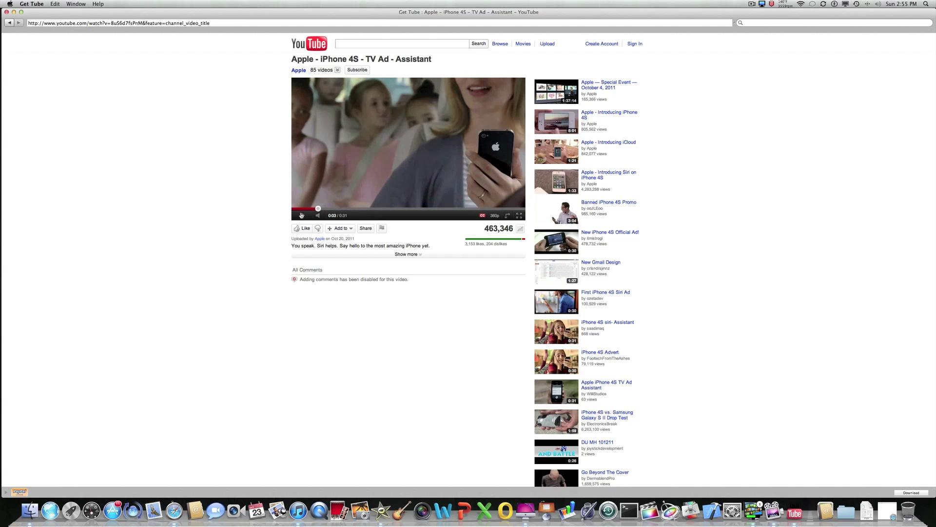
key(space)
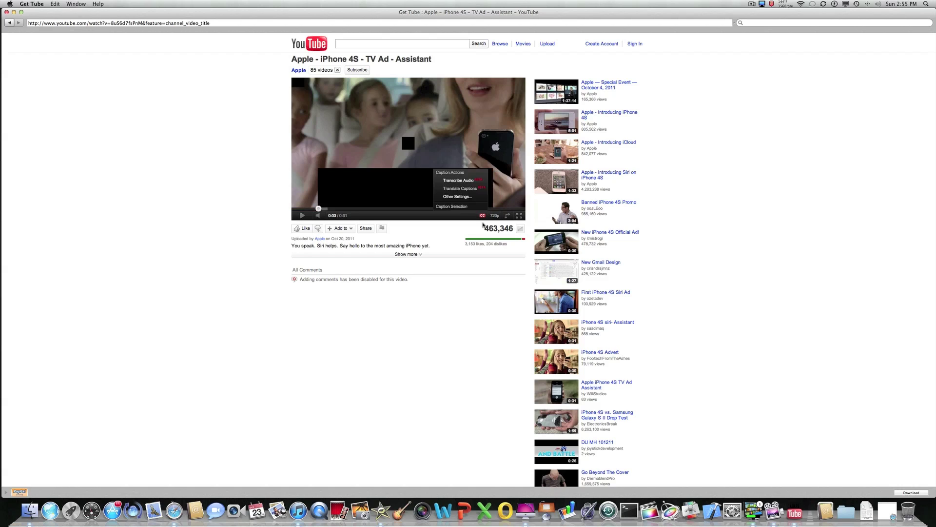
click(491, 184)
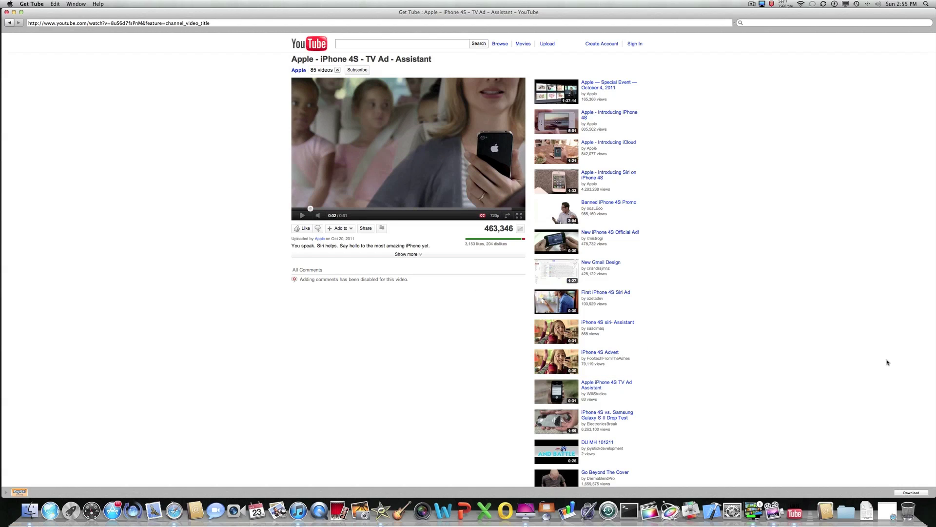
- Download the Assistant ad as an MP4 video, finishing at about 5.0M
click(911, 492)
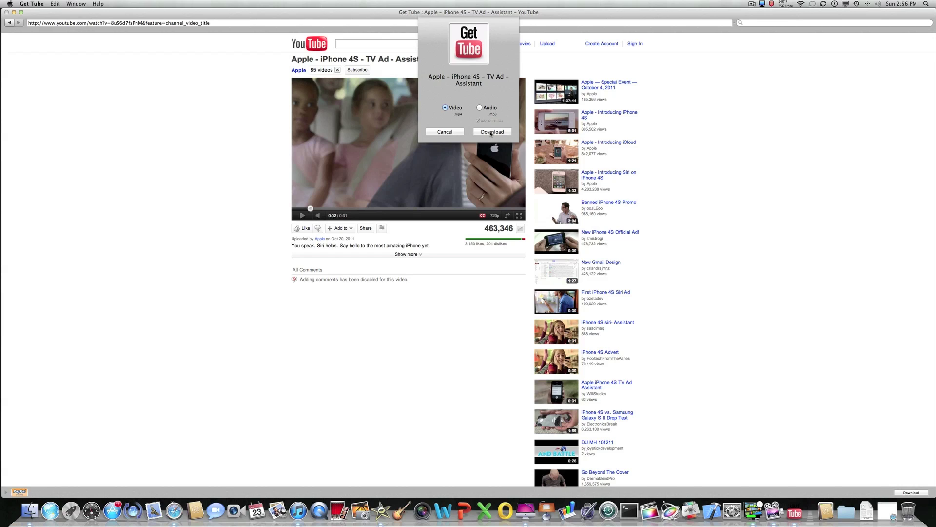
click(490, 133)
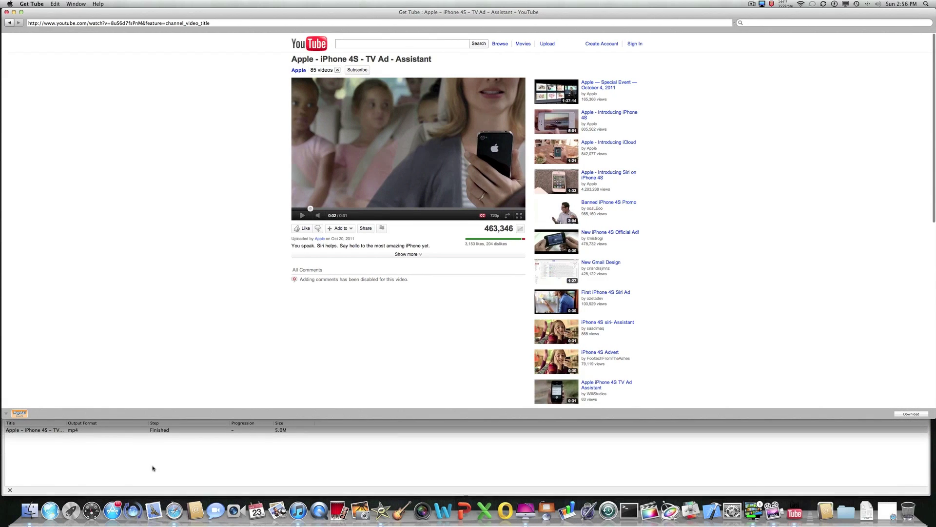
- Show the Downloads folder in a new Finder window and select the downloaded mp4
click(30, 511)
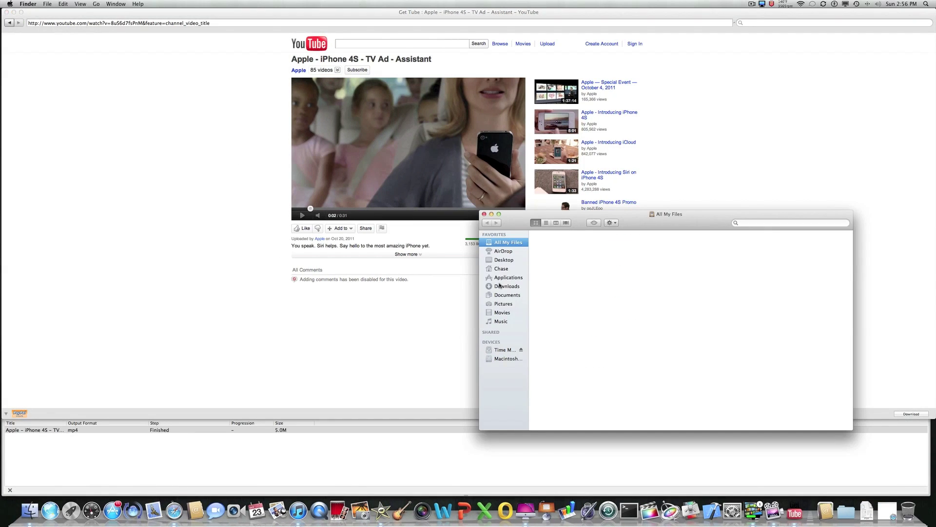
click(504, 285)
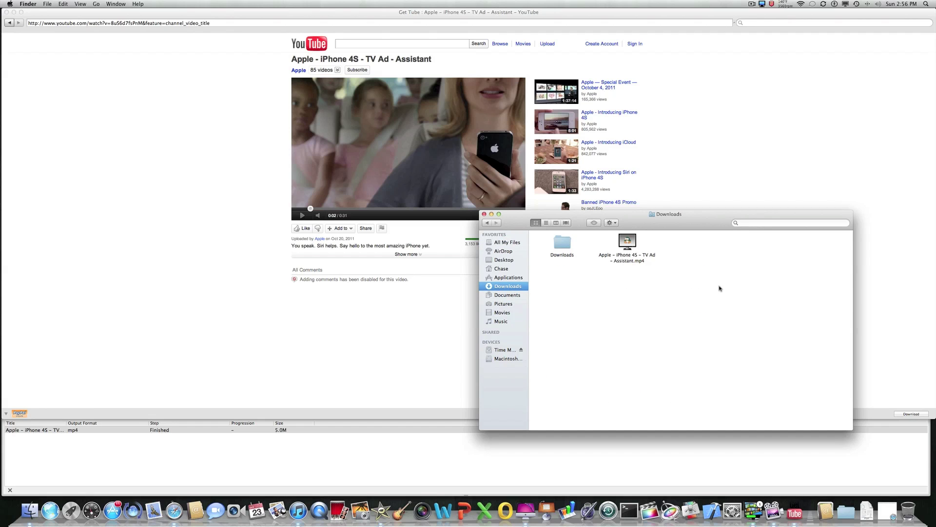
click(628, 242)
right_click(627, 240)
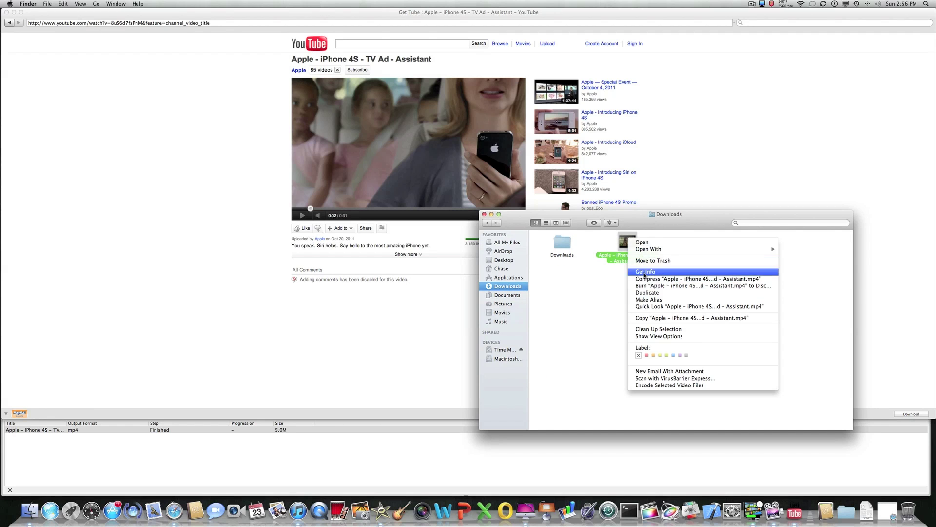
- Review the mp4's Get Info details confirming 1280×720 H.264, then bring up its actions again
click(646, 272)
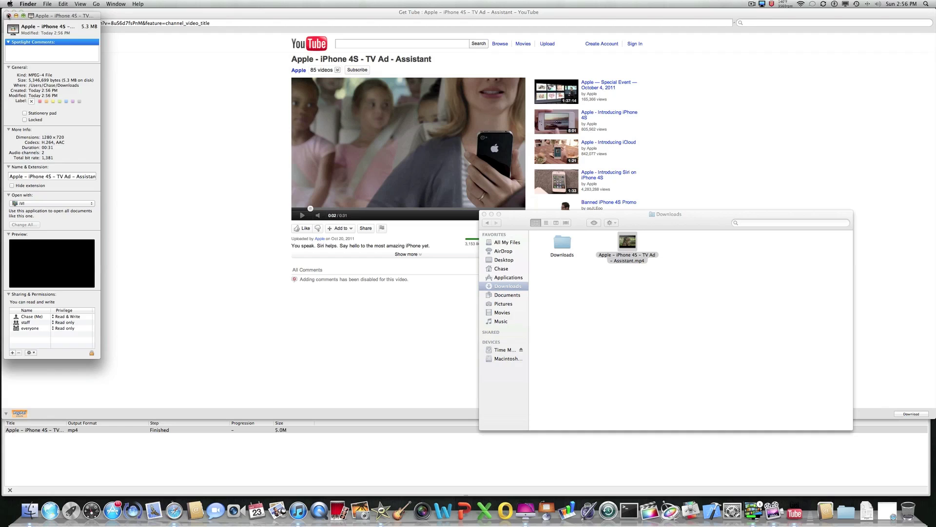
click(7, 14)
click(655, 256)
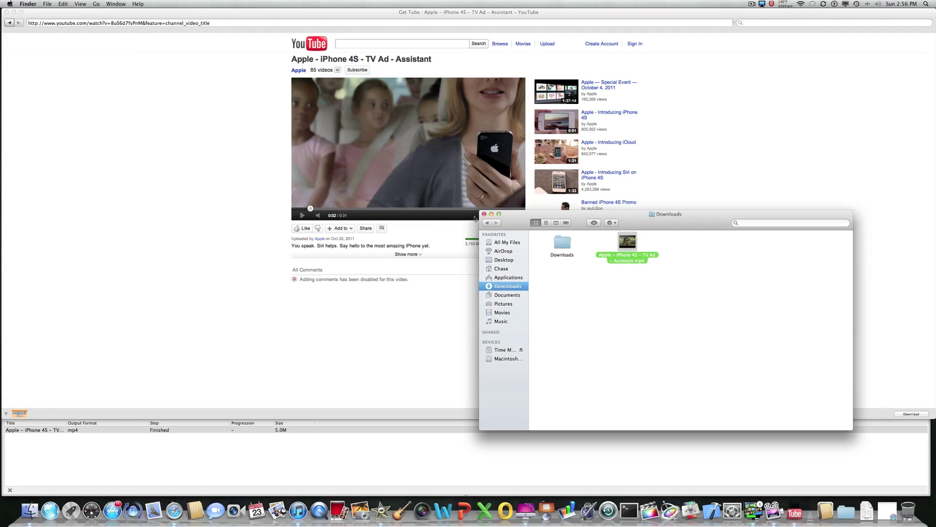
right_click(628, 242)
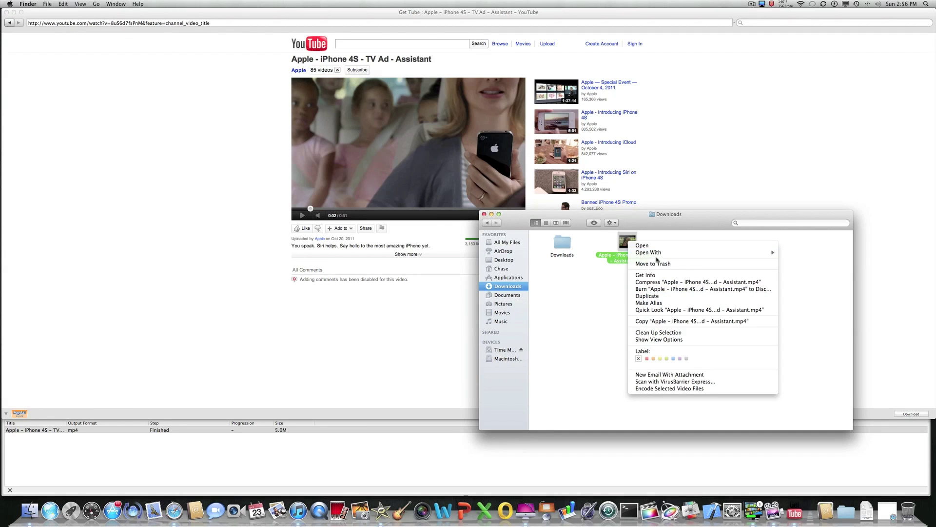
- Open the mp4 in QuickTime Player, close the Get Tube and Downloads windows, and play it through
mouse_move(649, 252)
click(805, 281)
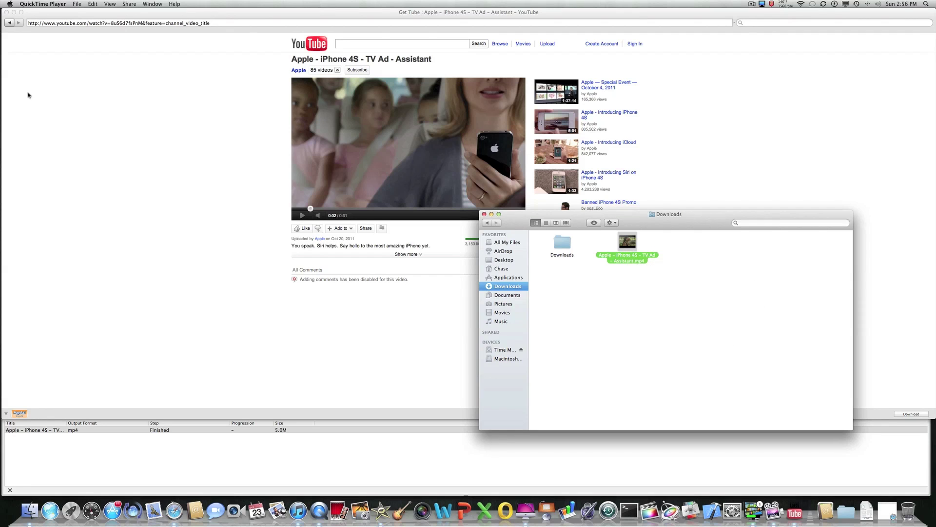
click(7, 12)
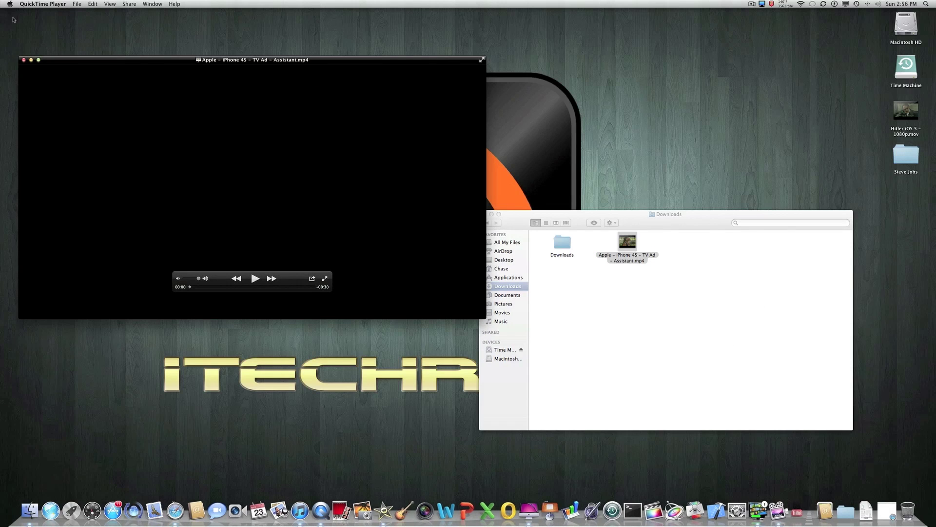
click(502, 220)
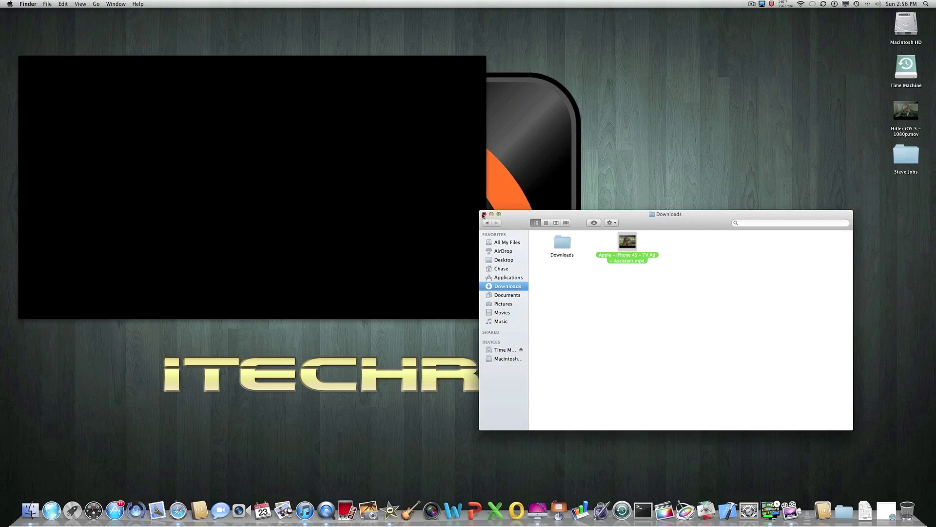
click(484, 214)
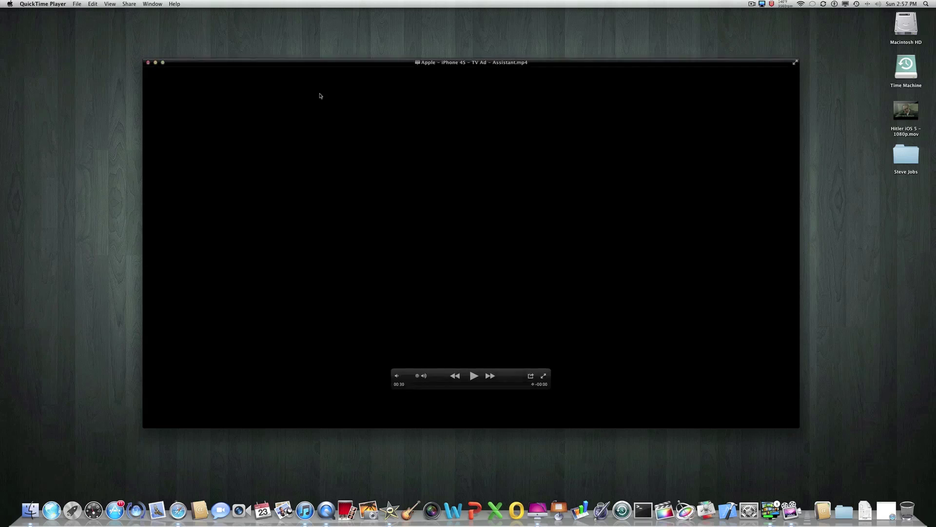
click(148, 64)
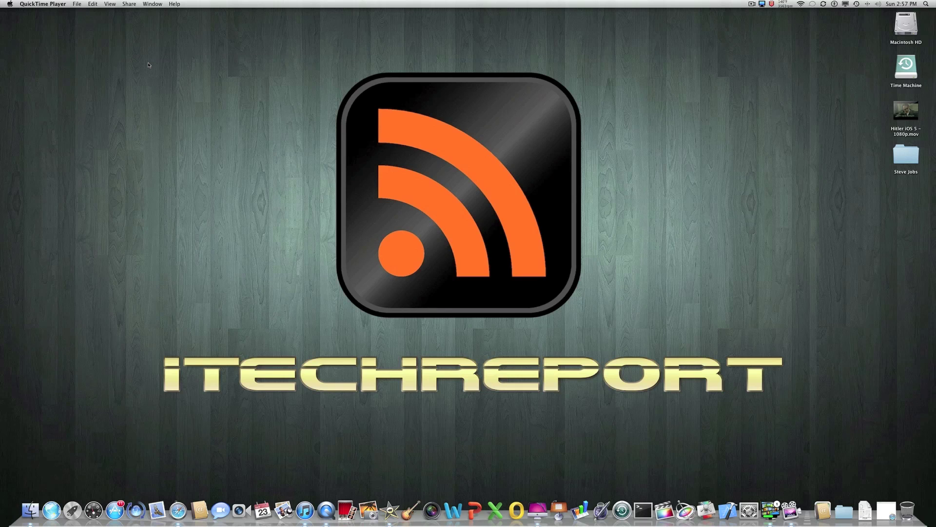